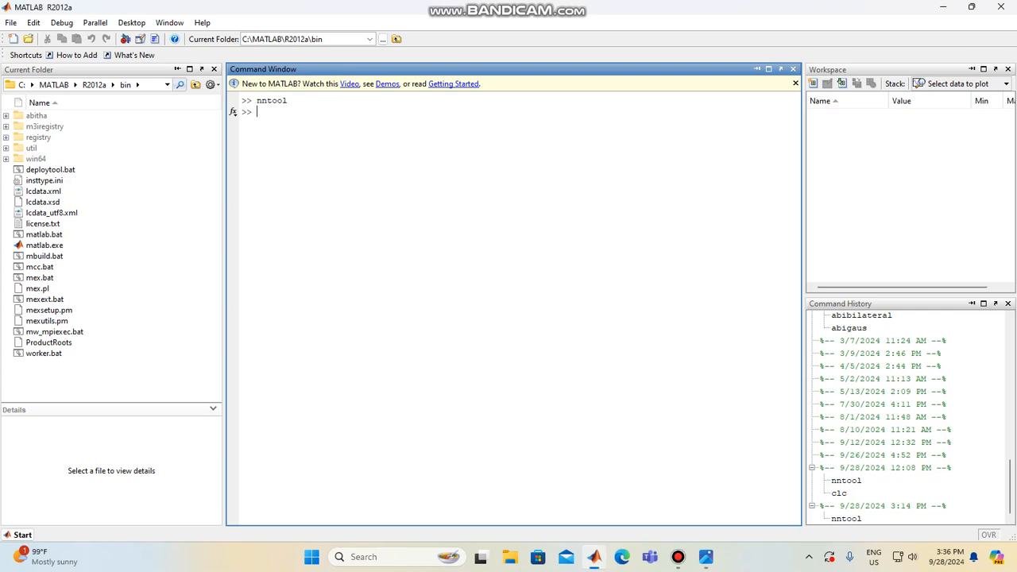
# Launch the Neural Network/Data Manager by running the nntool command
pyautogui.write('nntool')
pyautogui.press('Return')
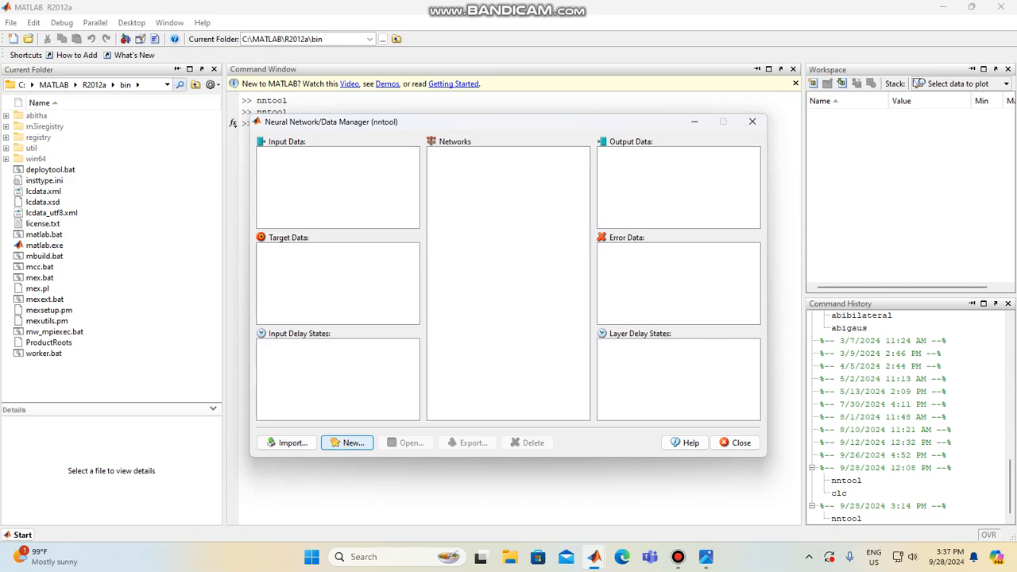
# Start a new data set of type Inputs in the data manager and name it p
pyautogui.click(347, 442)
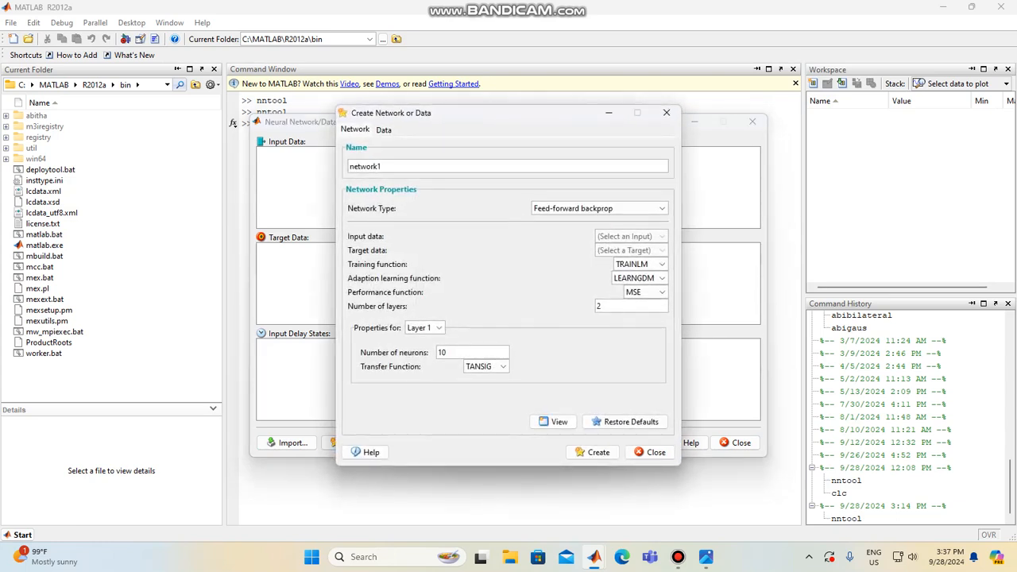
pyautogui.click(383, 130)
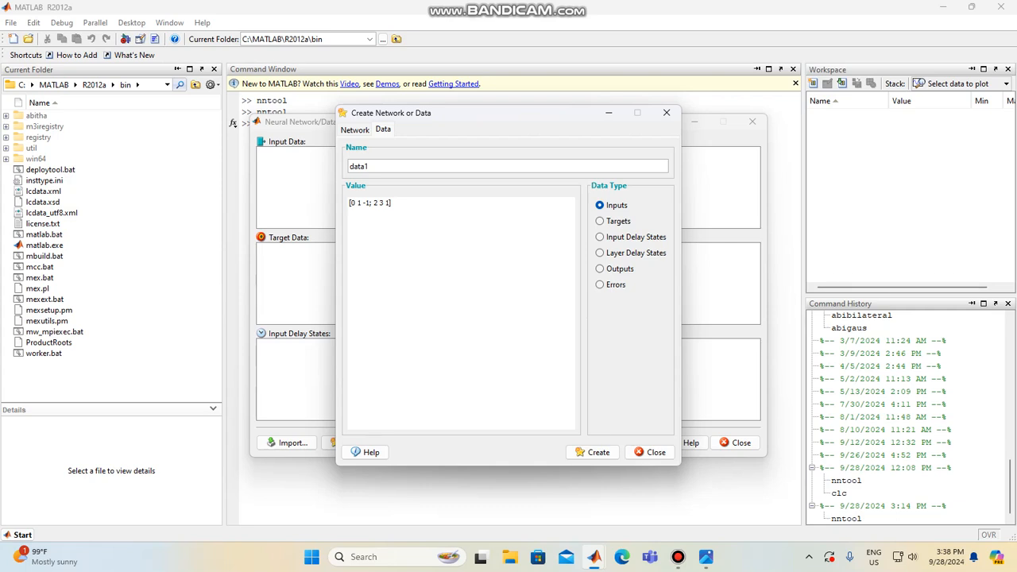
pyautogui.hotkey('ctrl', 'a')
pyautogui.press('BackSpace')
pyautogui.write('p')
# Set the value of p to [0 0 1 1;0 1 0 1] and create it as input data
pyautogui.moveTo(393, 203); pyautogui.dragTo(348, 203)
pyautogui.press('BackSpace')
pyautogui.write('[0 0 1 1;0 1 0 1]')
pyautogui.click(592, 452)
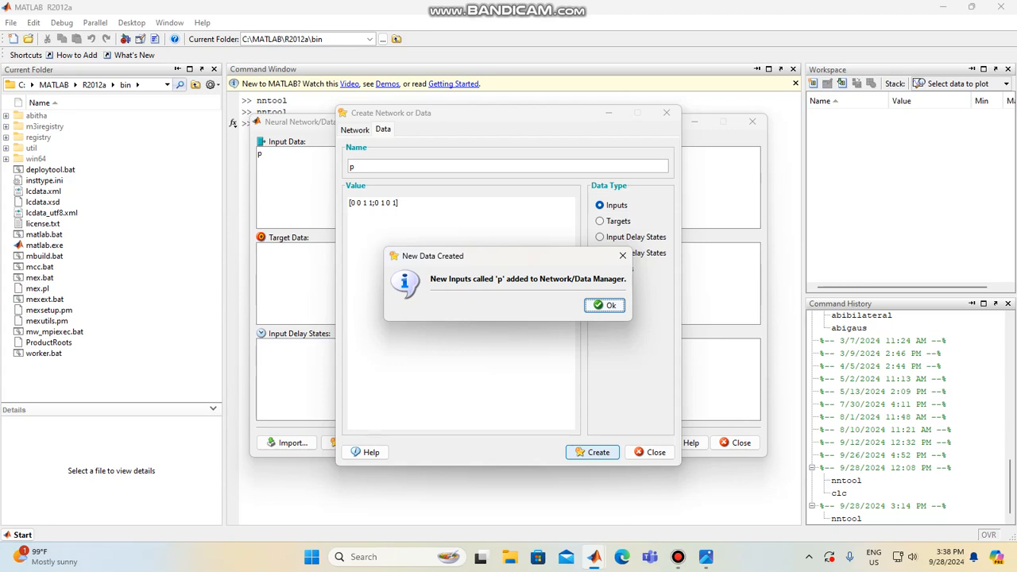
pyautogui.press('Return')
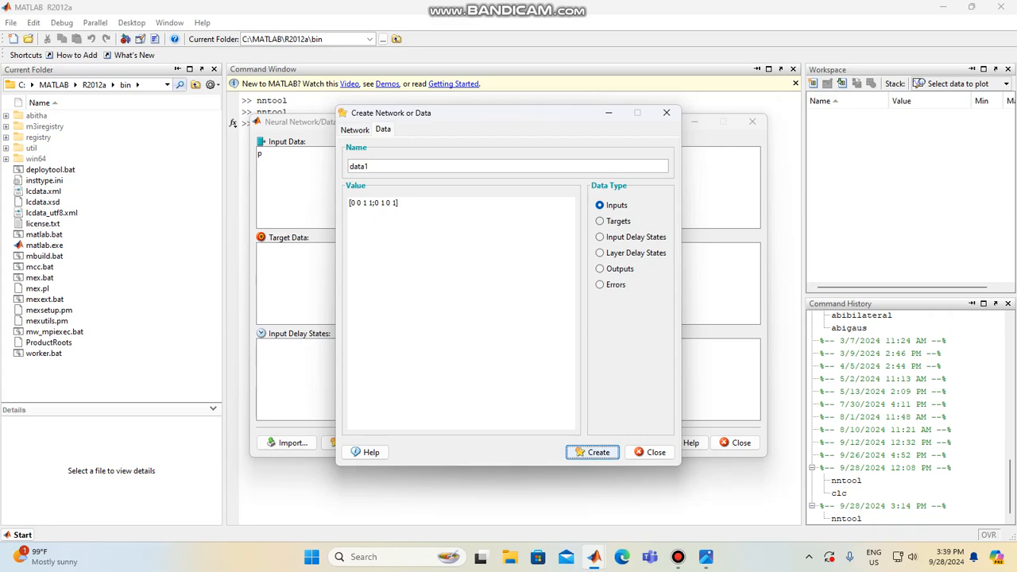
# Change the data type to Targets and replace the default data name with t
pyautogui.click(600, 221)
pyautogui.moveTo(371, 166); pyautogui.dragTo(348, 166)
pyautogui.press('BackSpace')
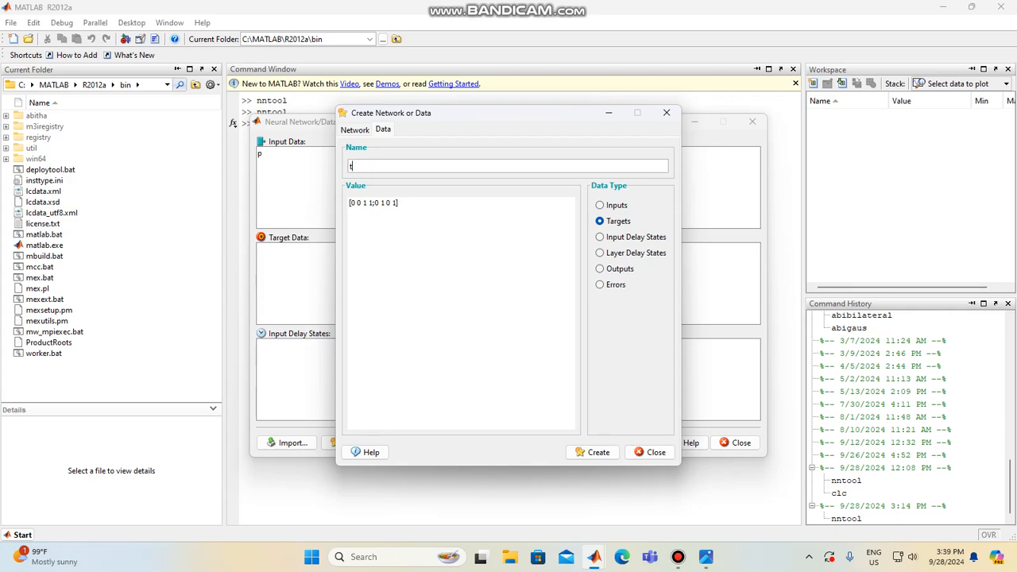
# Set the value of t to [0 0 0 1], create it as target data and close the creation dialog
pyautogui.moveTo(399, 202); pyautogui.dragTo(348, 202)
pyautogui.press('BackSpace')
pyautogui.write('[0 0 0 1')
pyautogui.write(']')
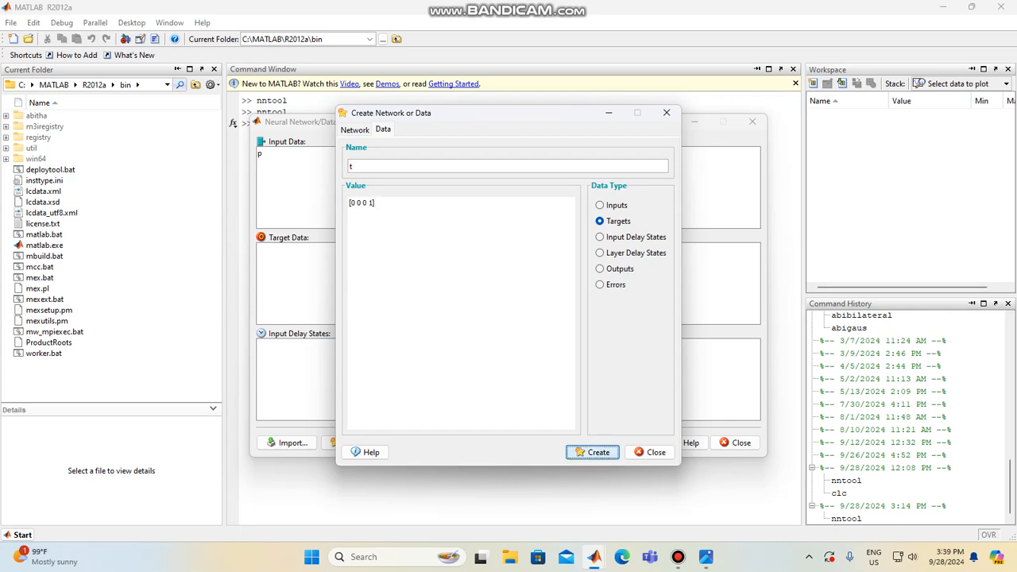
pyautogui.click(592, 452)
pyautogui.click(606, 305)
pyautogui.click(666, 112)
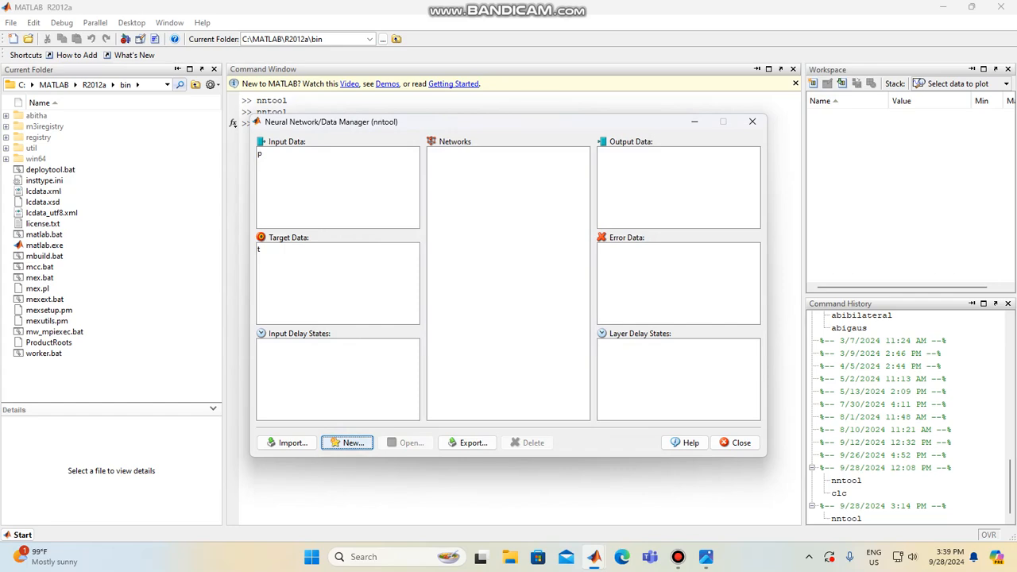
# Start a new network in the data manager and name it ANDNet
pyautogui.click(347, 443)
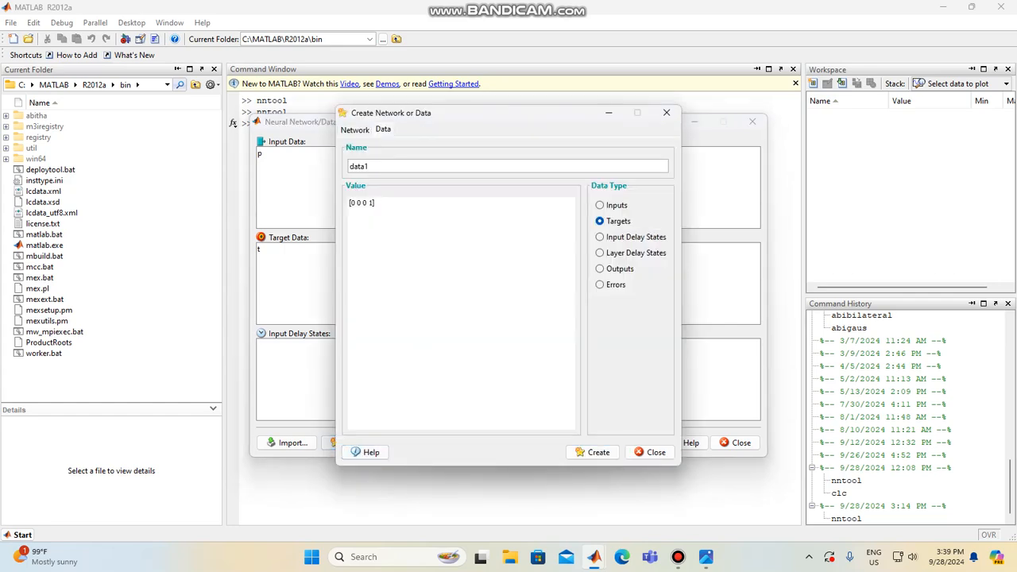
pyautogui.click(354, 129)
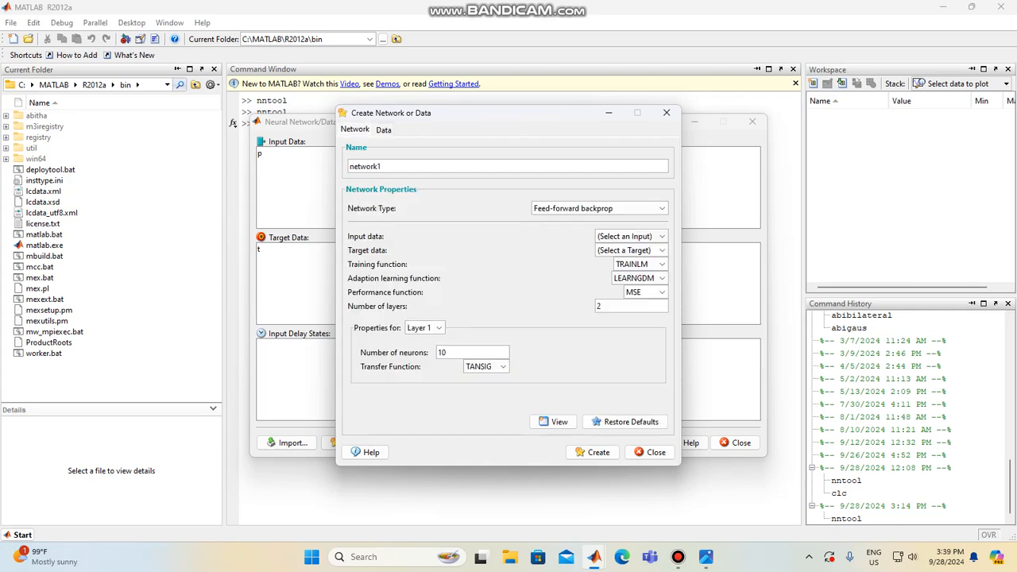
pyautogui.doubleClick(376, 166)
pyautogui.press('BackSpace')
pyautogui.write('AB')
pyautogui.press('BackSpace')
pyautogui.write('NDNet')
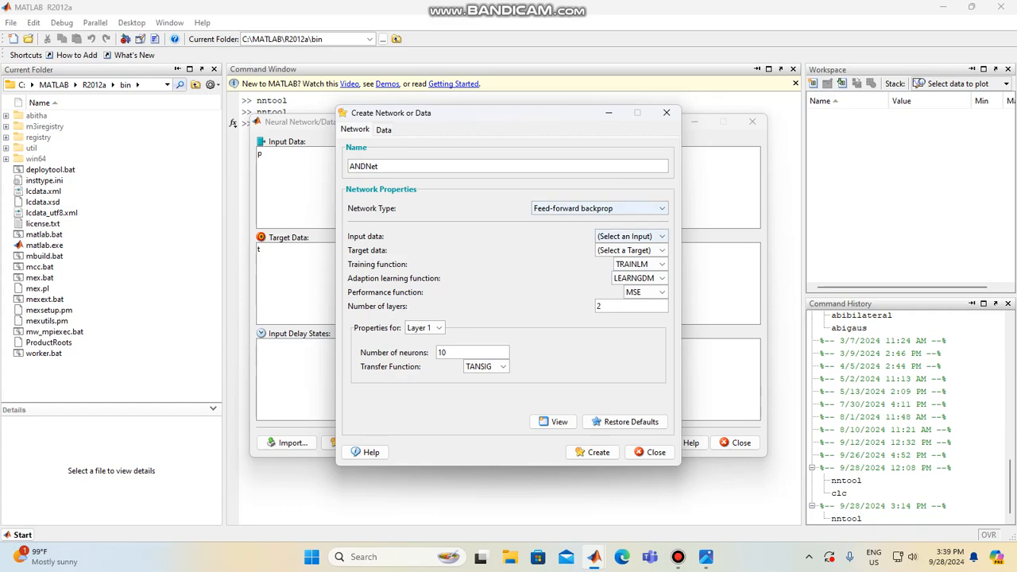
# Set the network type to Perceptron, with p as the input data and t as the target data
pyautogui.click(598, 208)
pyautogui.scroll(-1, 593, 268)
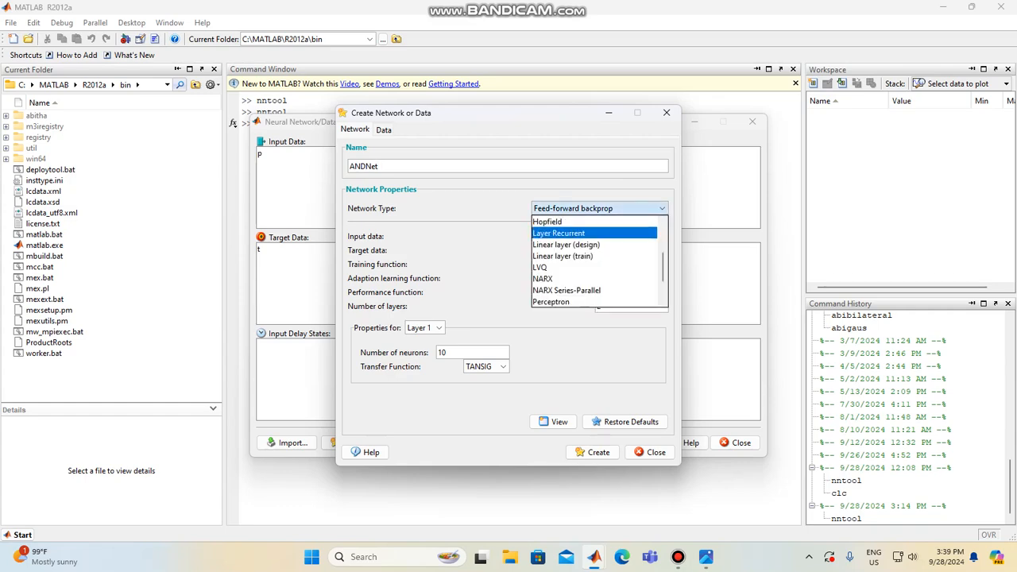
pyautogui.click(572, 301)
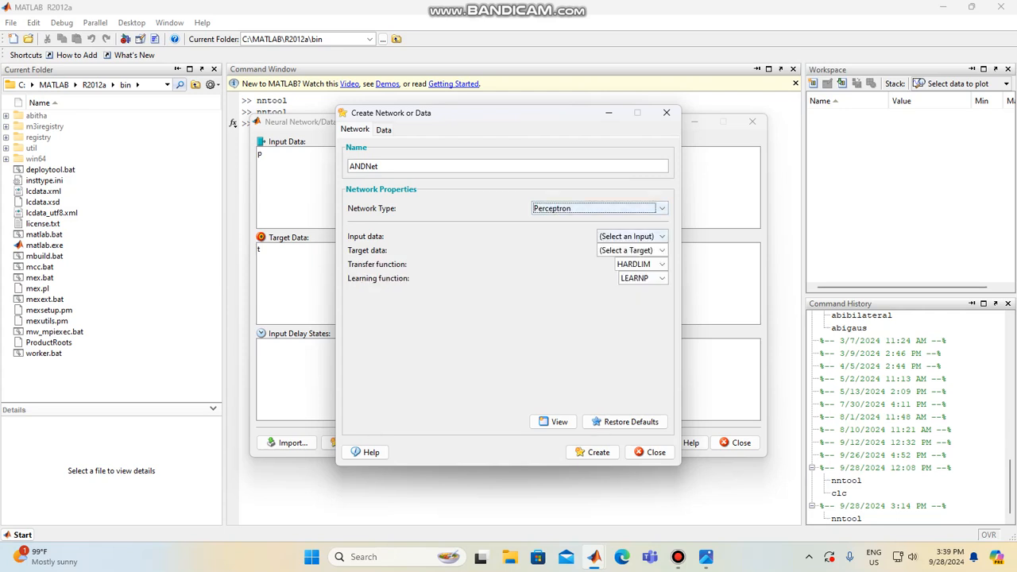
pyautogui.click(661, 236)
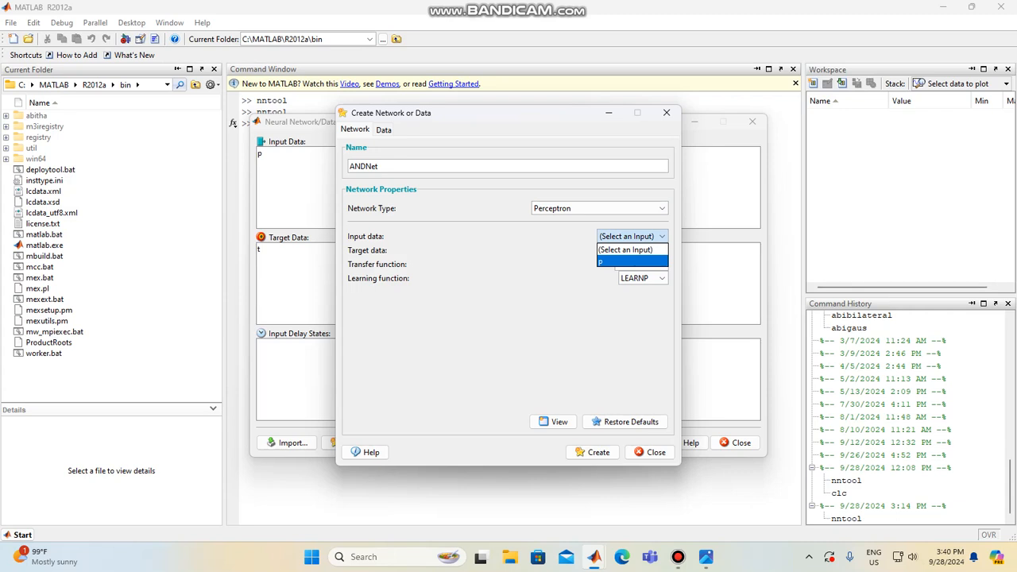
pyautogui.click(632, 261)
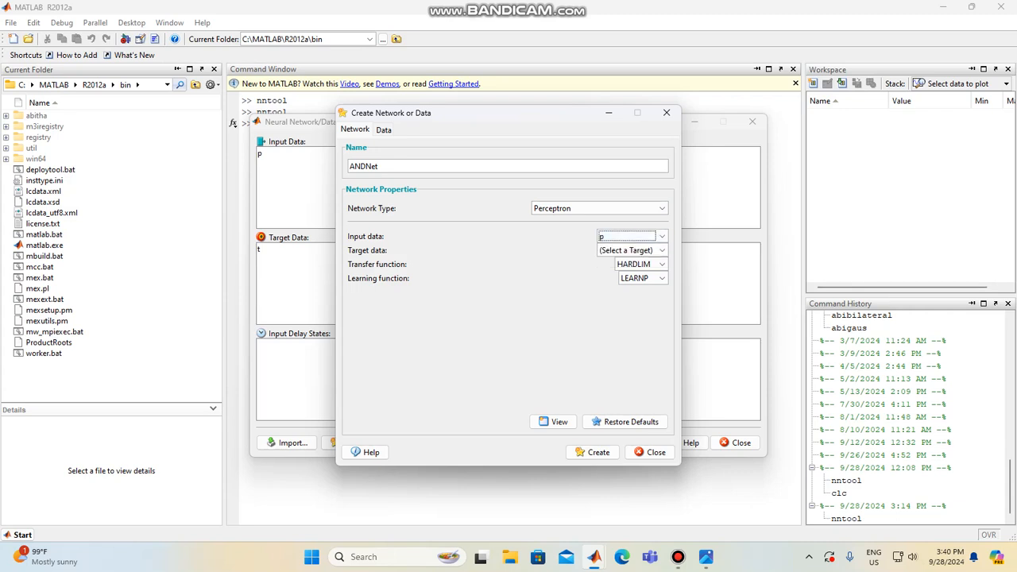
pyautogui.click(661, 250)
pyautogui.click(631, 275)
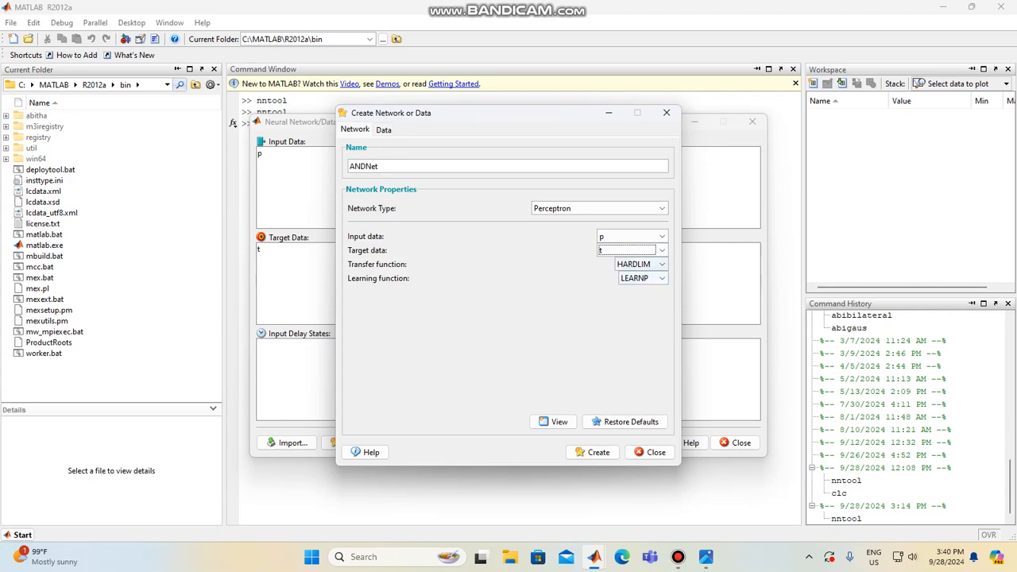
# Choose HARDLIM as the transfer function, create the ANDNet network and close the creation dialog
pyautogui.click(661, 264)
pyautogui.click(636, 289)
pyautogui.click(662, 265)
pyautogui.click(634, 278)
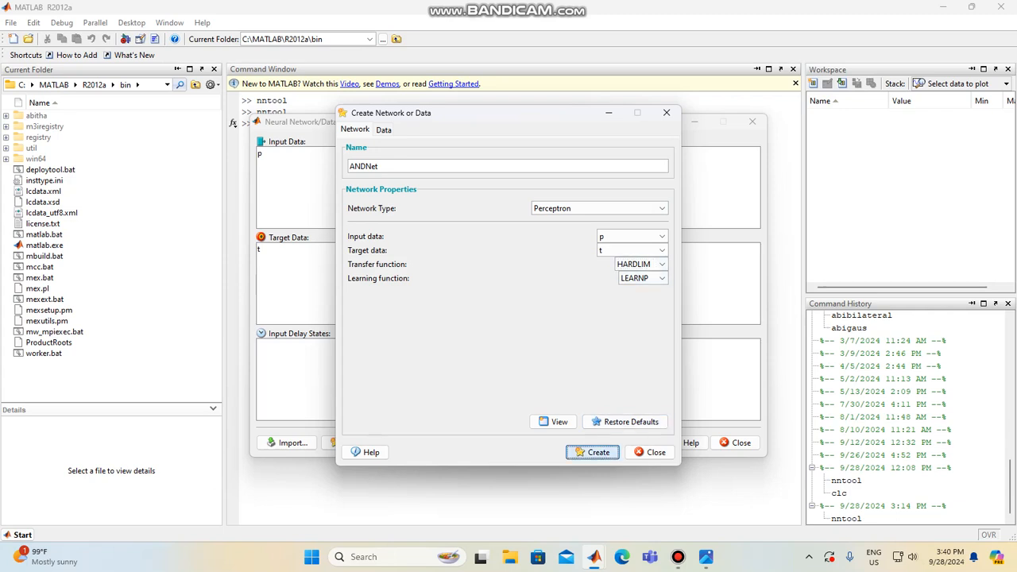
pyautogui.click(593, 452)
pyautogui.press('Return')
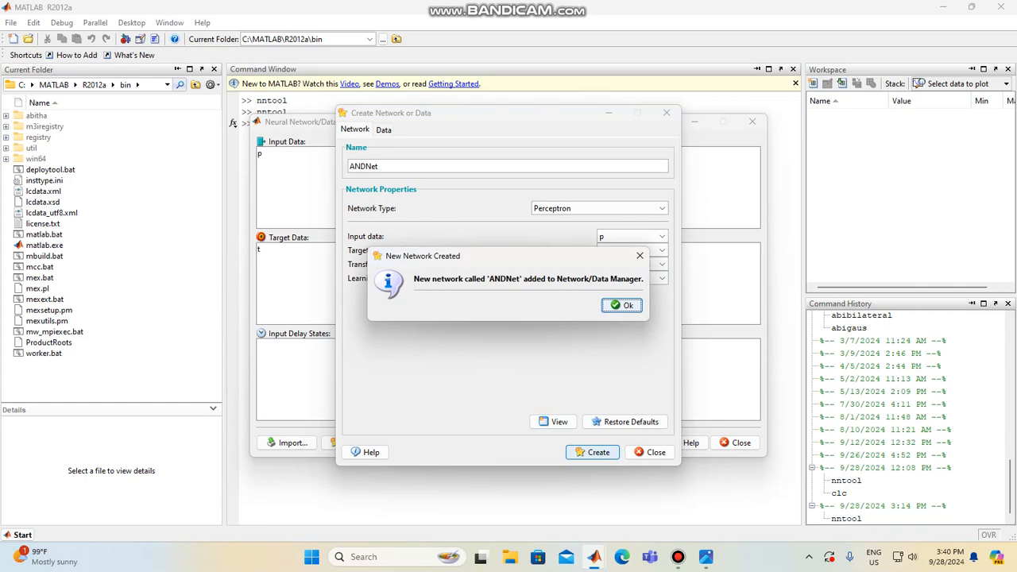
pyautogui.click(667, 113)
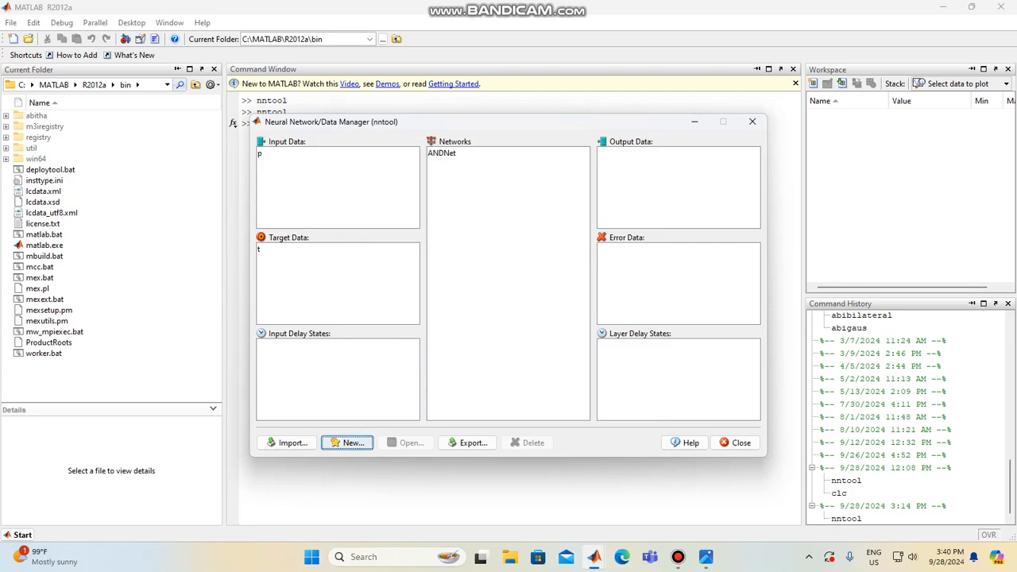
# Open the ANDNet network and compare its diagram with the layered neural network picture in the image viewer
pyautogui.click(347, 442)
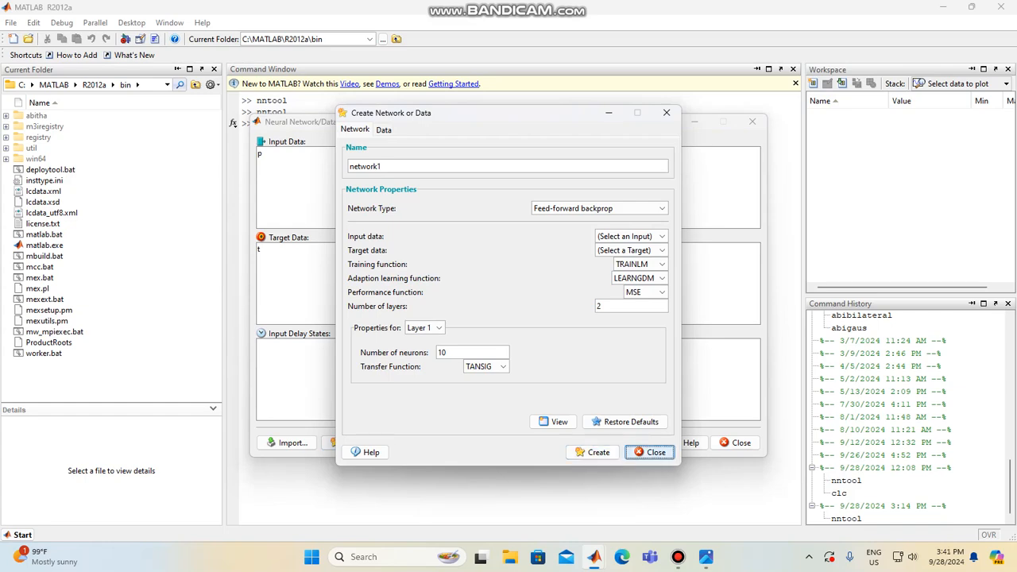
pyautogui.click(650, 452)
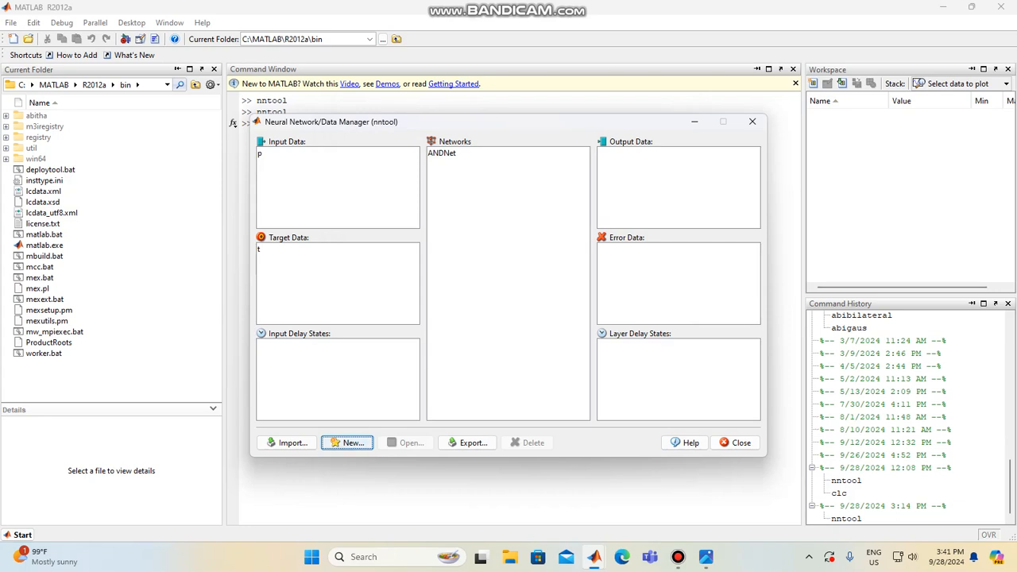
pyautogui.doubleClick(441, 153)
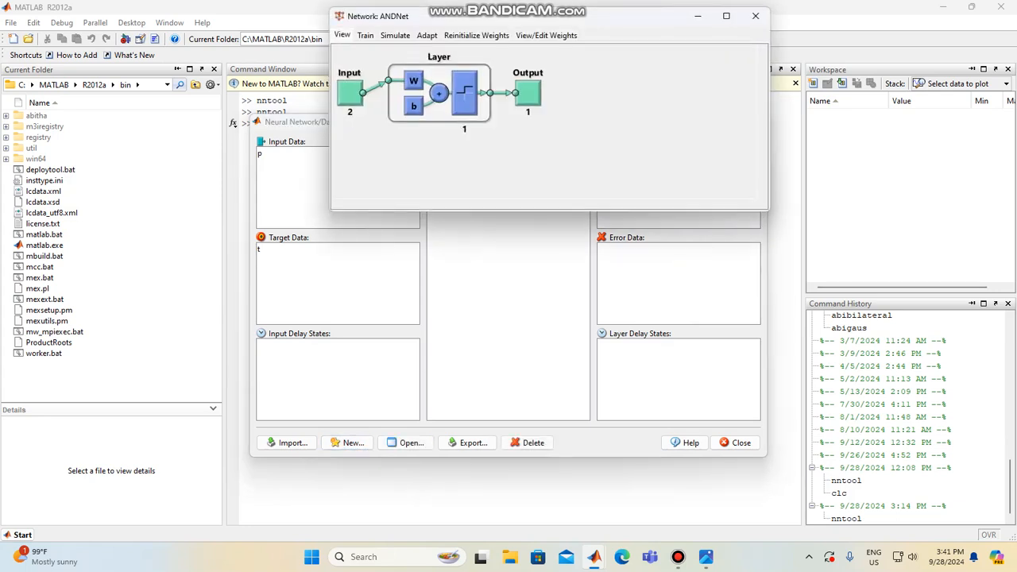
pyautogui.click(706, 557)
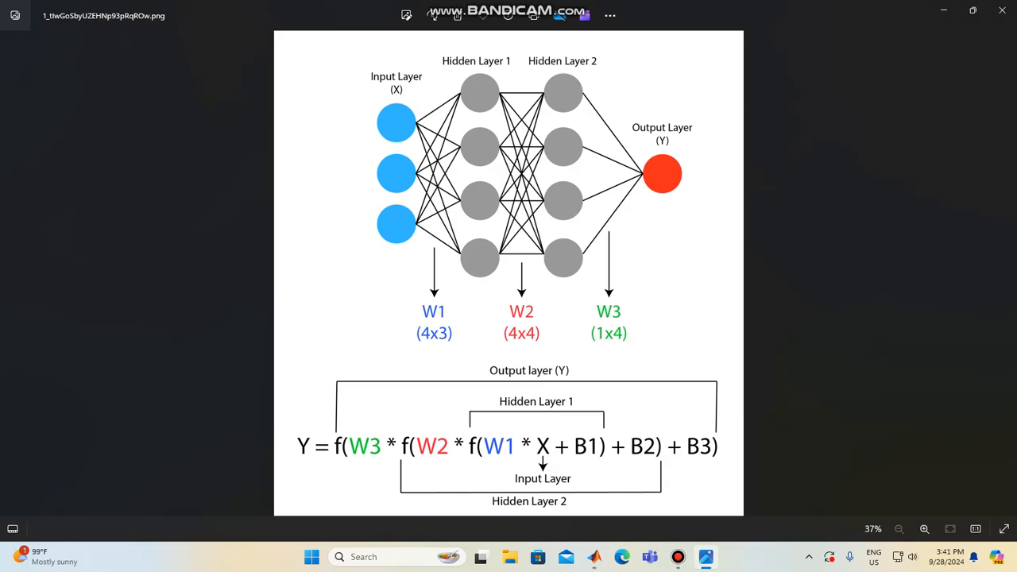
pyautogui.click(942, 10)
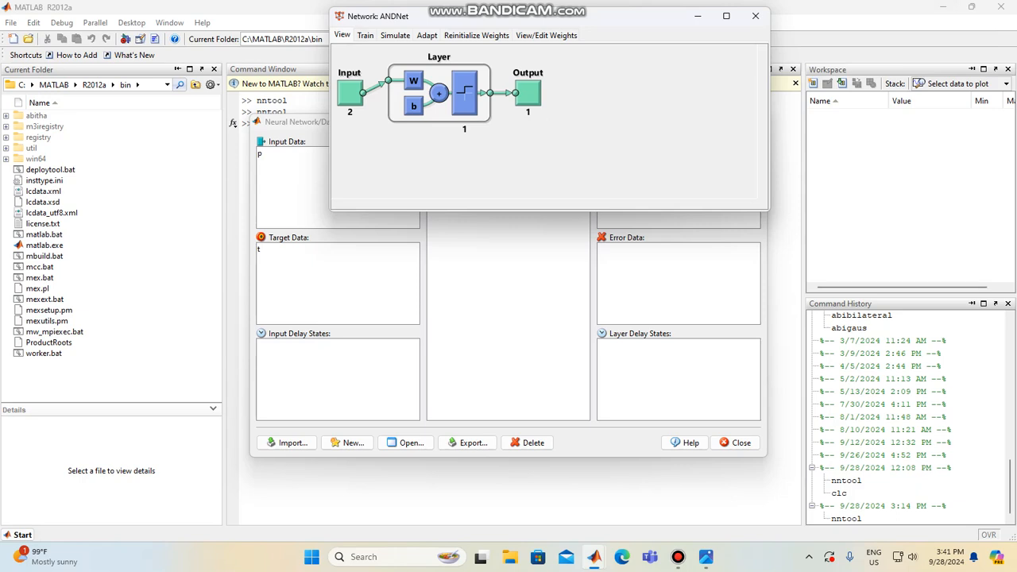
# Train ANDNet with p as the training inputs and t as the training targets
pyautogui.click(364, 35)
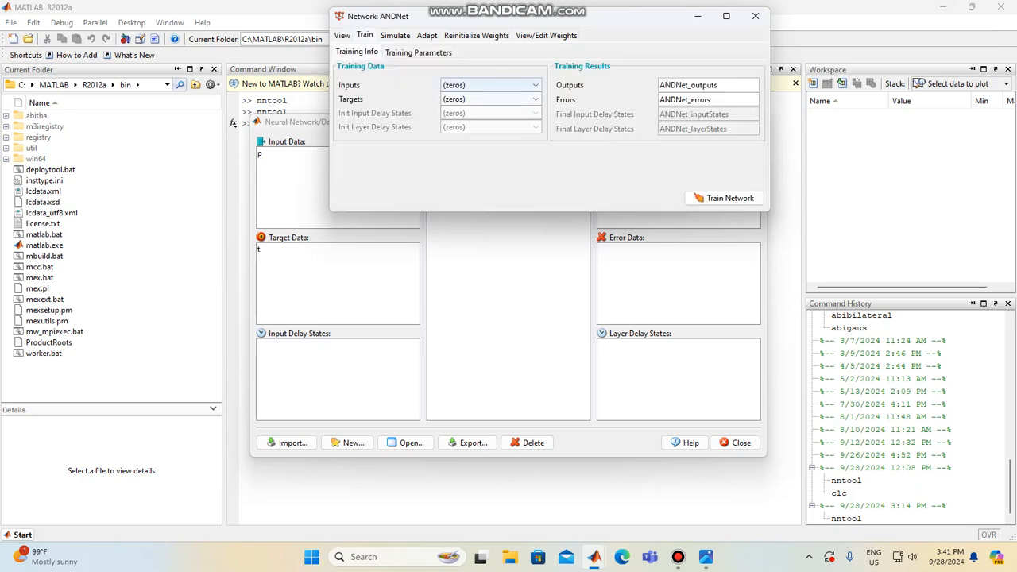
pyautogui.click(534, 85)
pyautogui.click(535, 85)
pyautogui.click(501, 109)
pyautogui.click(535, 99)
pyautogui.click(501, 124)
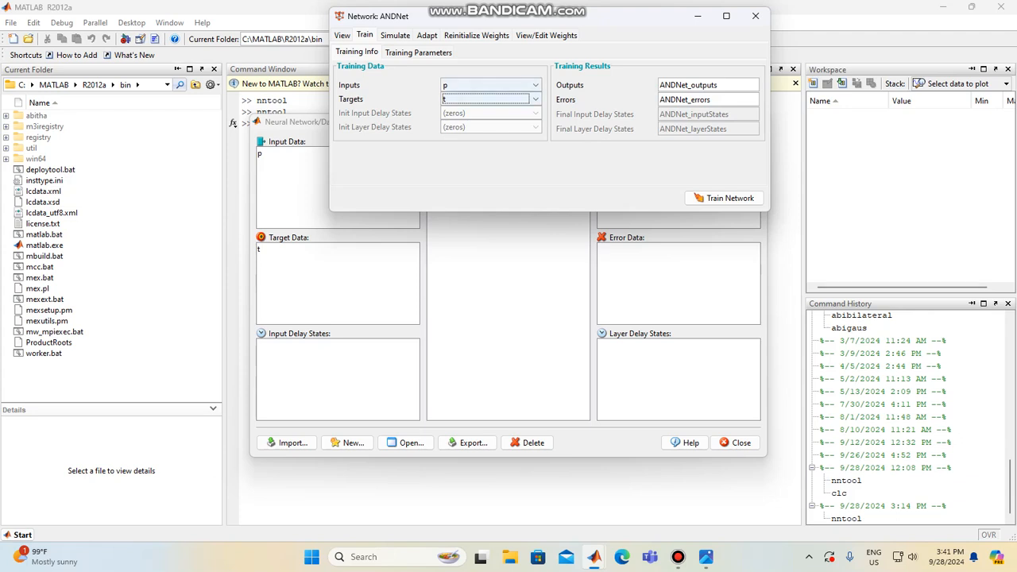
pyautogui.click(724, 199)
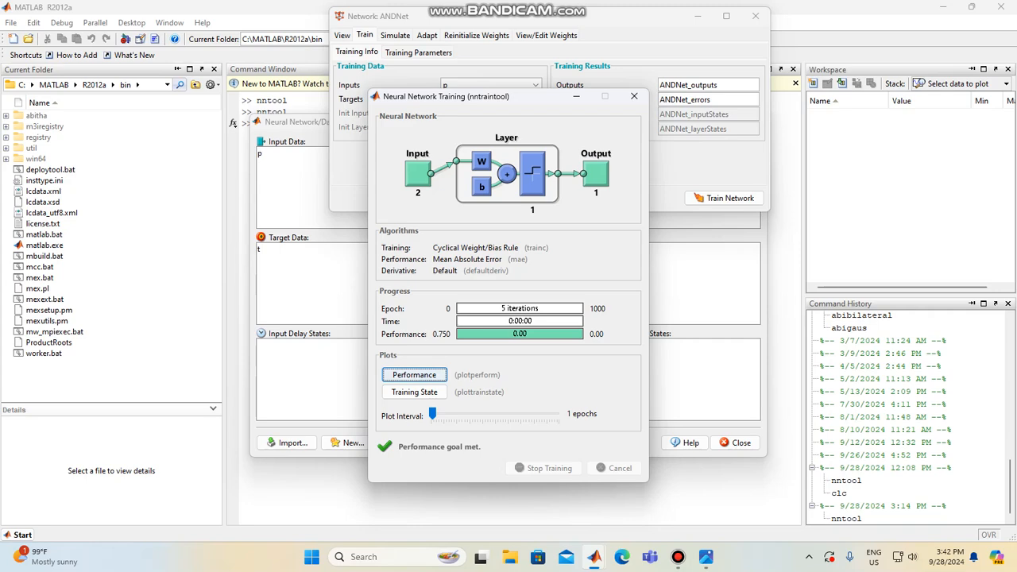
# Show the training performance plot and arrange the plot, training and ANDNet windows side by side for viewing
pyautogui.click(413, 375)
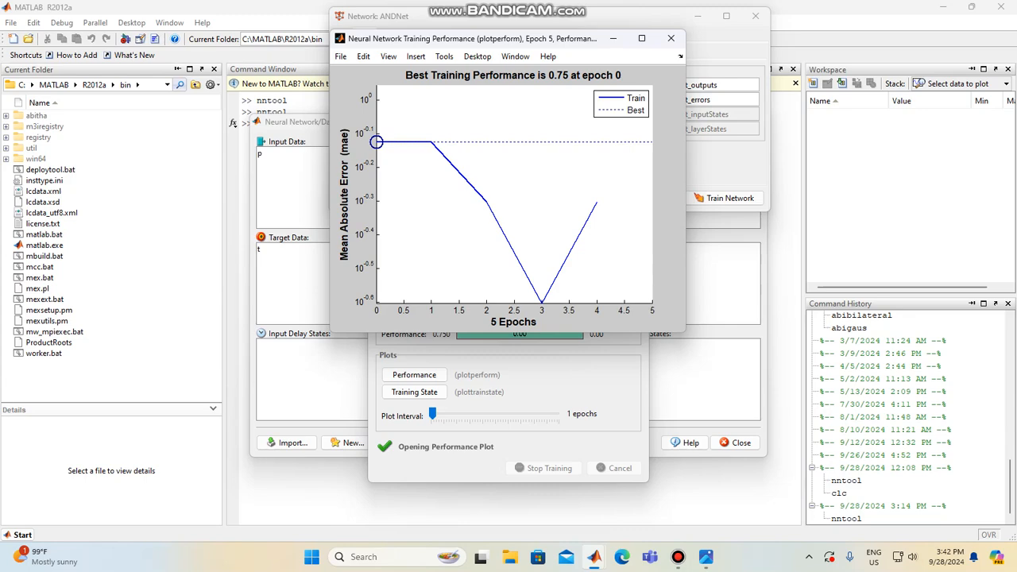
pyautogui.moveTo(541, 39); pyautogui.dragTo(751, 26)
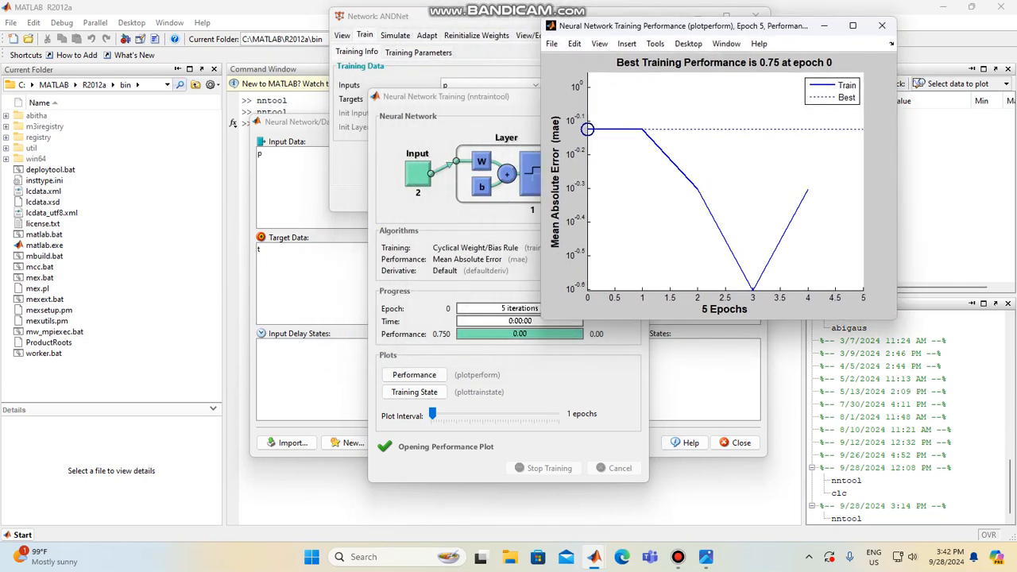
pyautogui.moveTo(653, 32); pyautogui.dragTo(740, 81)
pyautogui.moveTo(543, 103); pyautogui.dragTo(520, 71)
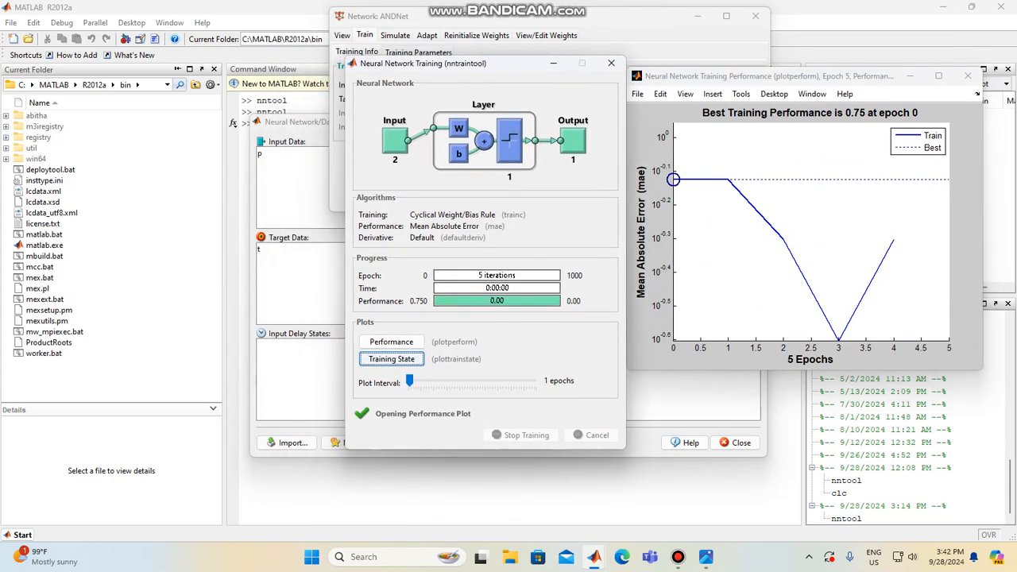
pyautogui.click(515, 24)
pyautogui.moveTo(515, 24); pyautogui.dragTo(231, 72)
# Examine ANDNet's simulation settings, weight reinitialization options and layer 1 weights, and return to its training settings
pyautogui.click(108, 89)
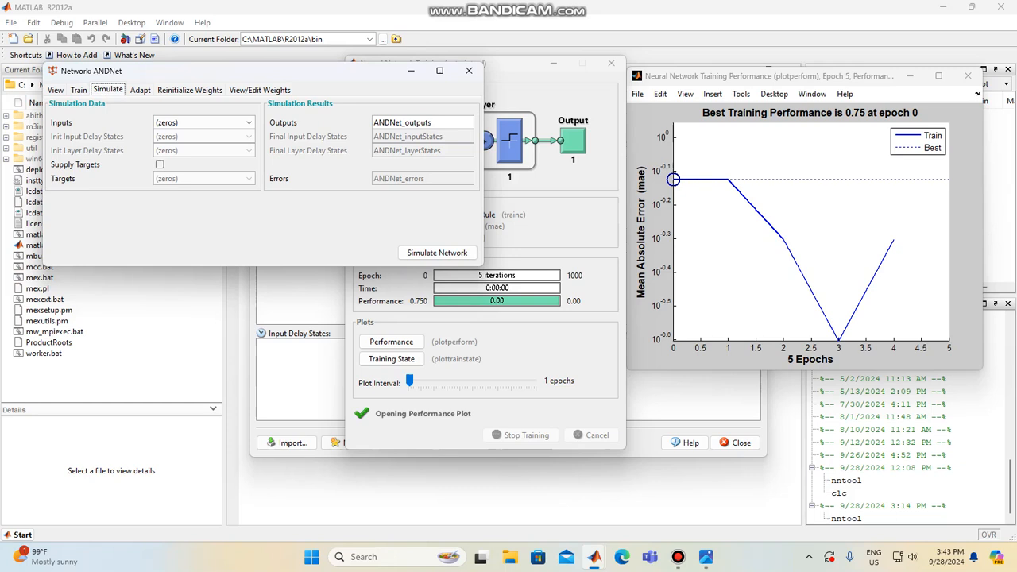
pyautogui.click(189, 90)
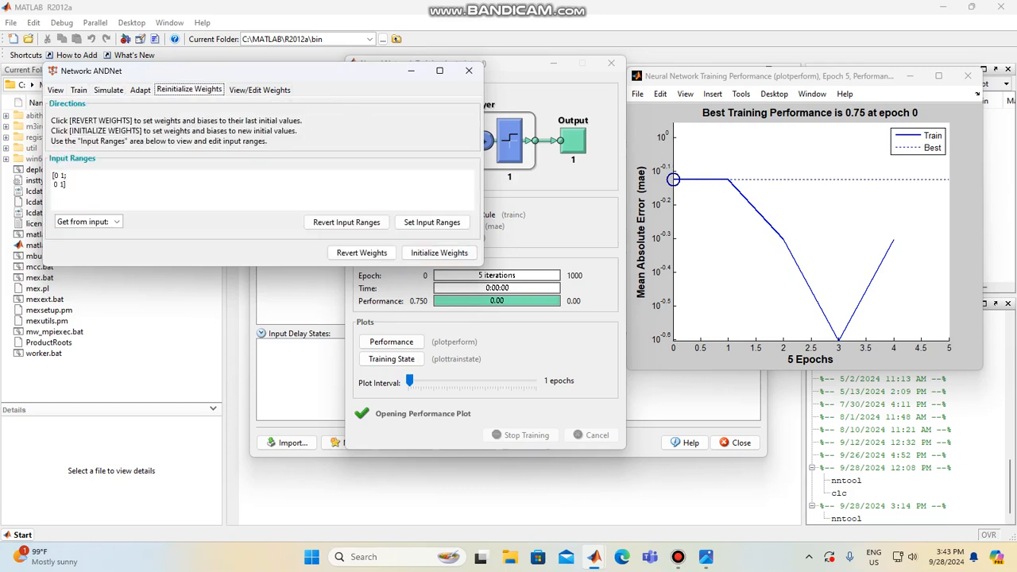
pyautogui.click(260, 89)
pyautogui.click(235, 109)
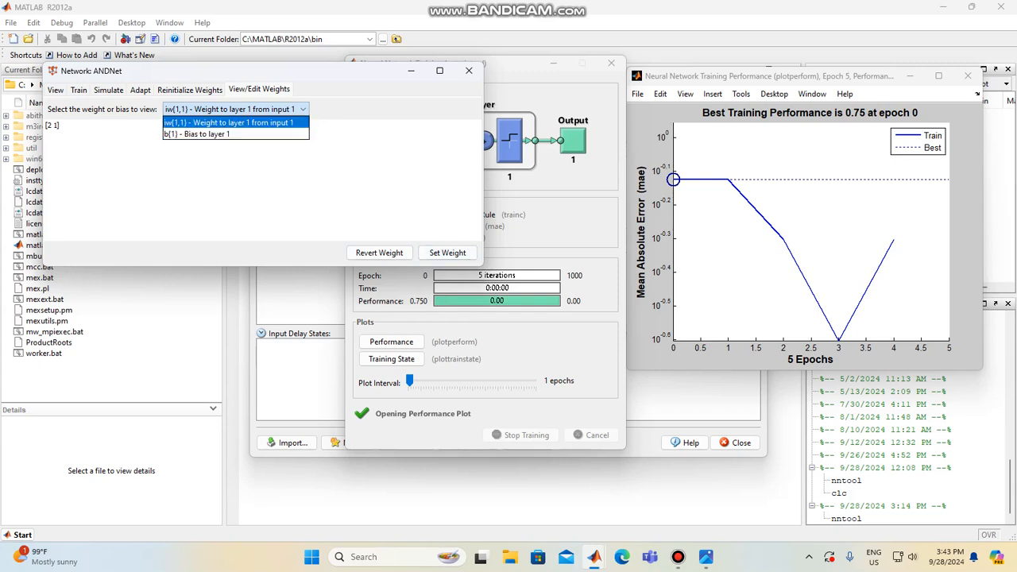
pyautogui.click(108, 89)
pyautogui.click(108, 89)
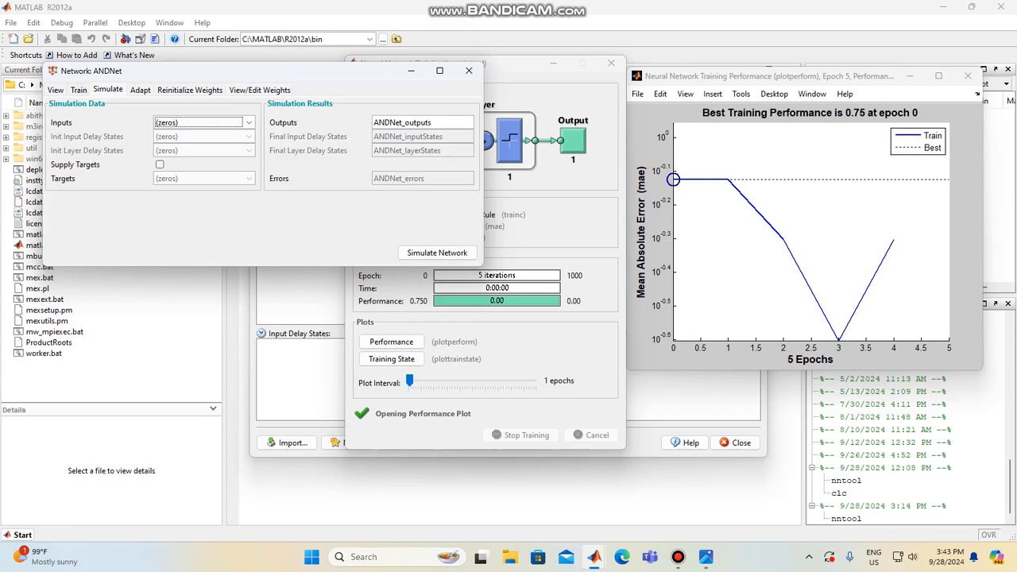
pyautogui.click(78, 89)
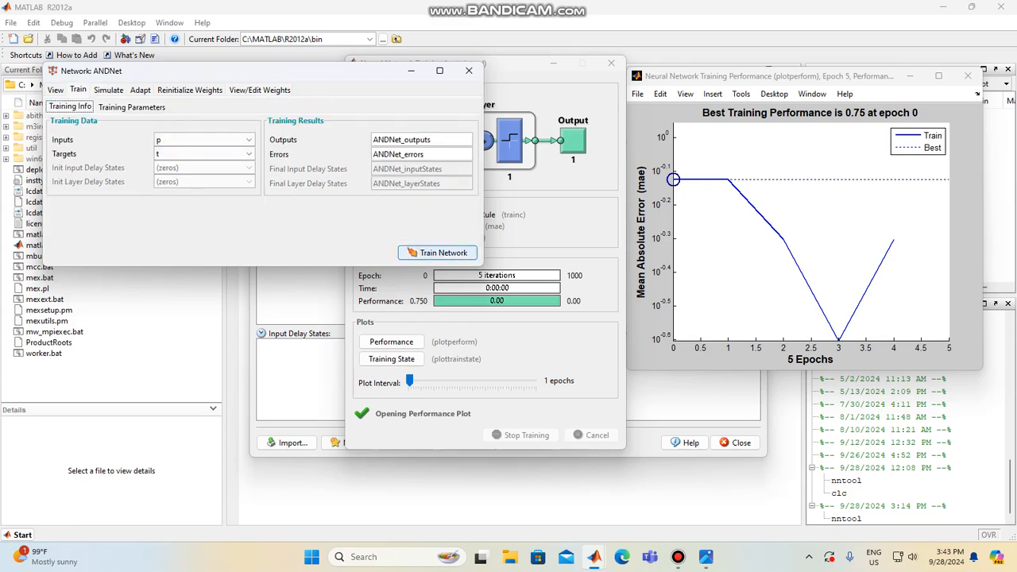
# Train ANDNet again with inputs p and targets t, and close the training, performance plot and network windows
pyautogui.click(437, 252)
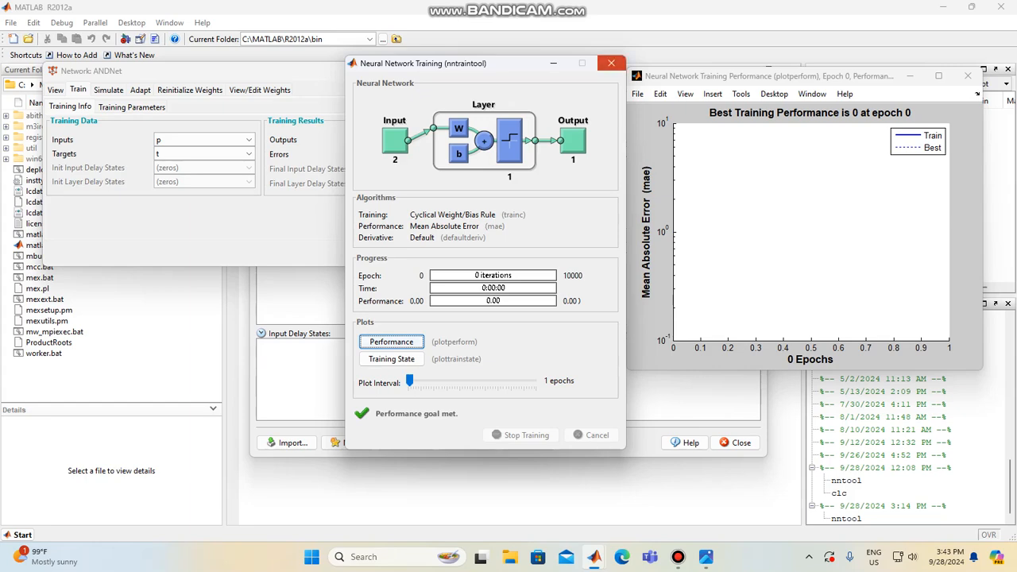
pyautogui.click(610, 63)
pyautogui.click(968, 76)
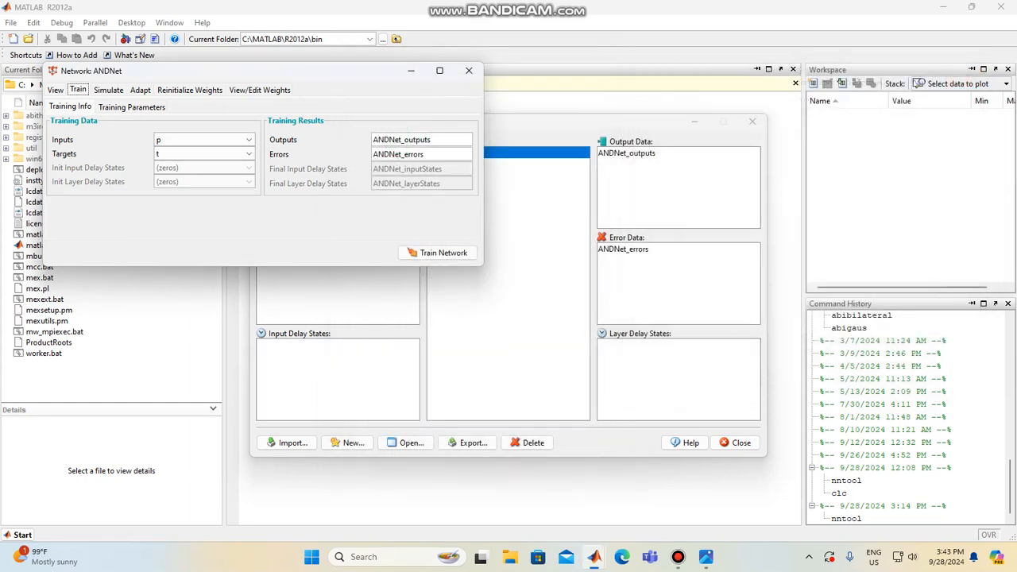
pyautogui.click(469, 71)
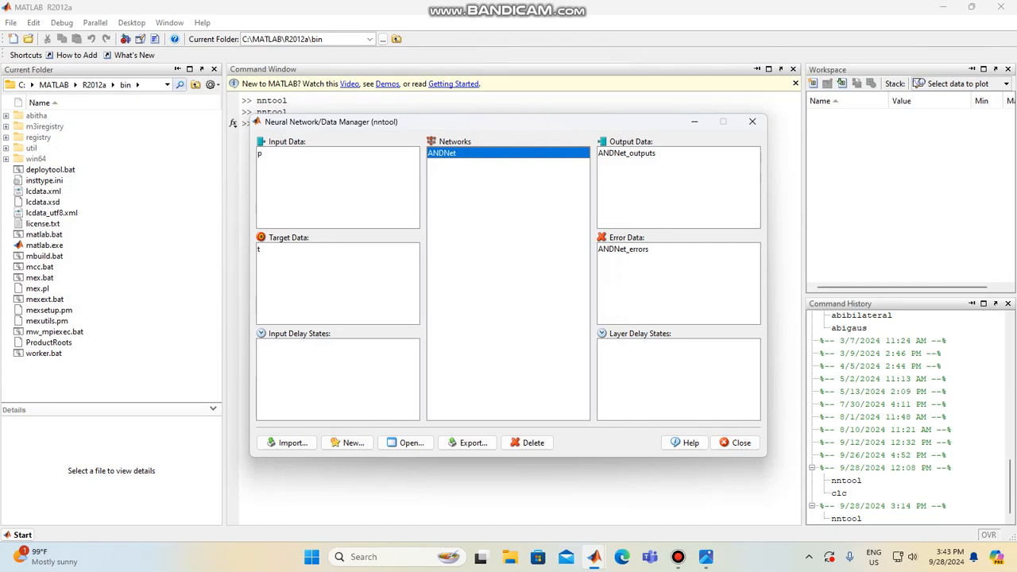
# Examine the values stored in ANDNet_errors and ANDNet_outputs from the data manager
pyautogui.moveTo(530, 131); pyautogui.dragTo(628, 184)
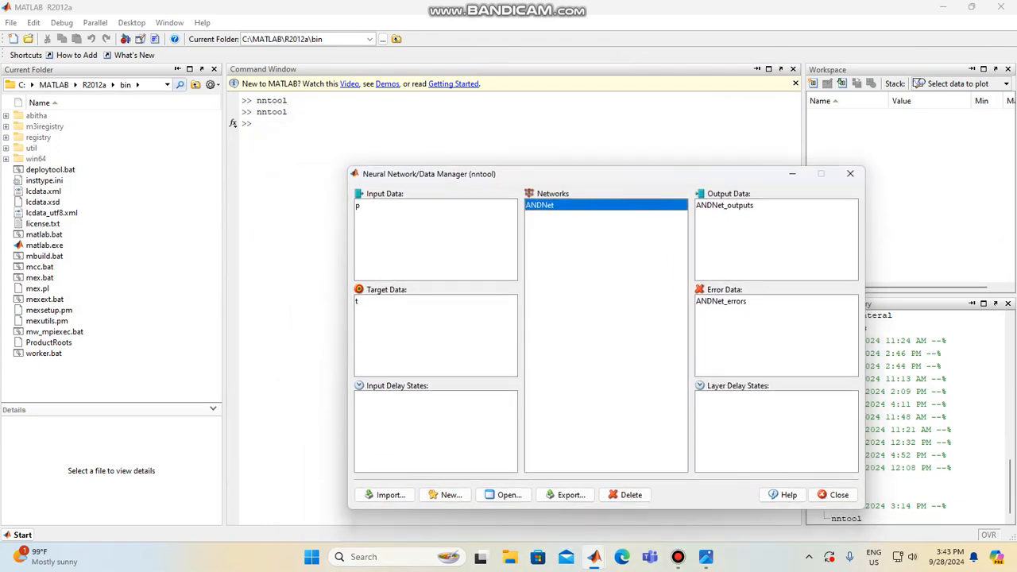
pyautogui.doubleClick(721, 301)
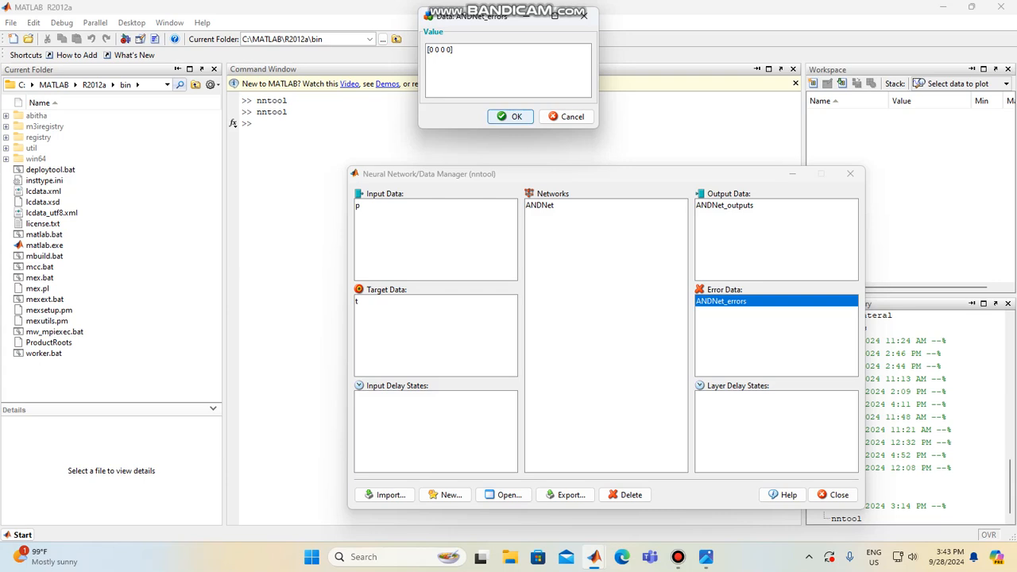
pyautogui.click(510, 117)
pyautogui.click(724, 205)
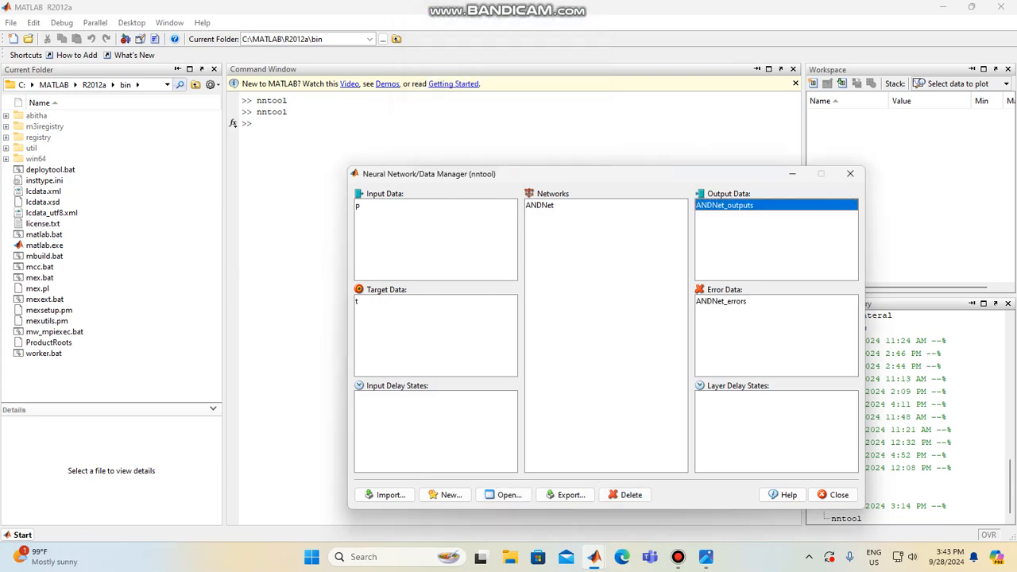
pyautogui.click(540, 206)
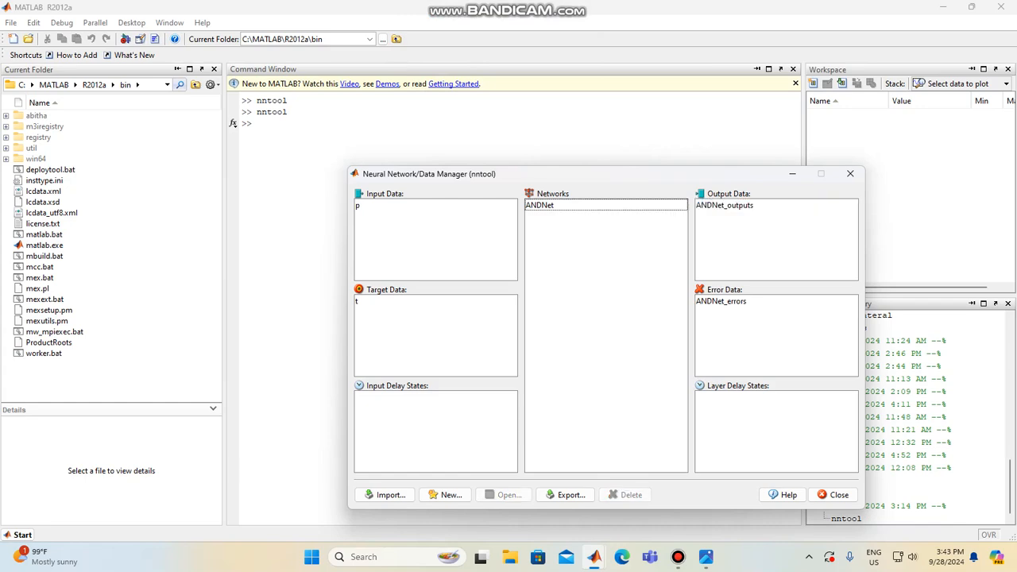
pyautogui.doubleClick(724, 206)
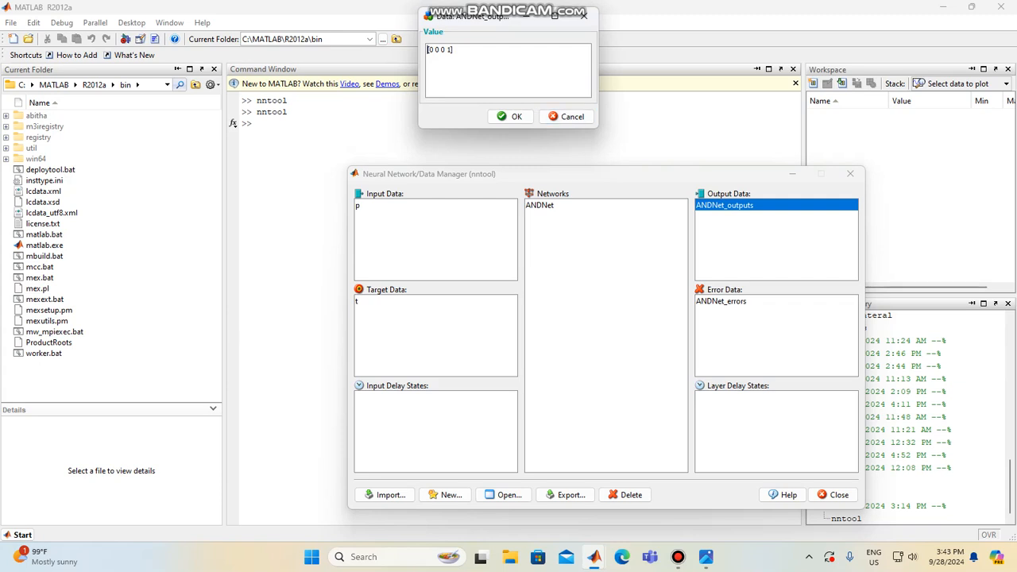
# Open the ANDNet network and arrange its diagram window beside the ANDNet_outputs value window
pyautogui.doubleClick(541, 206)
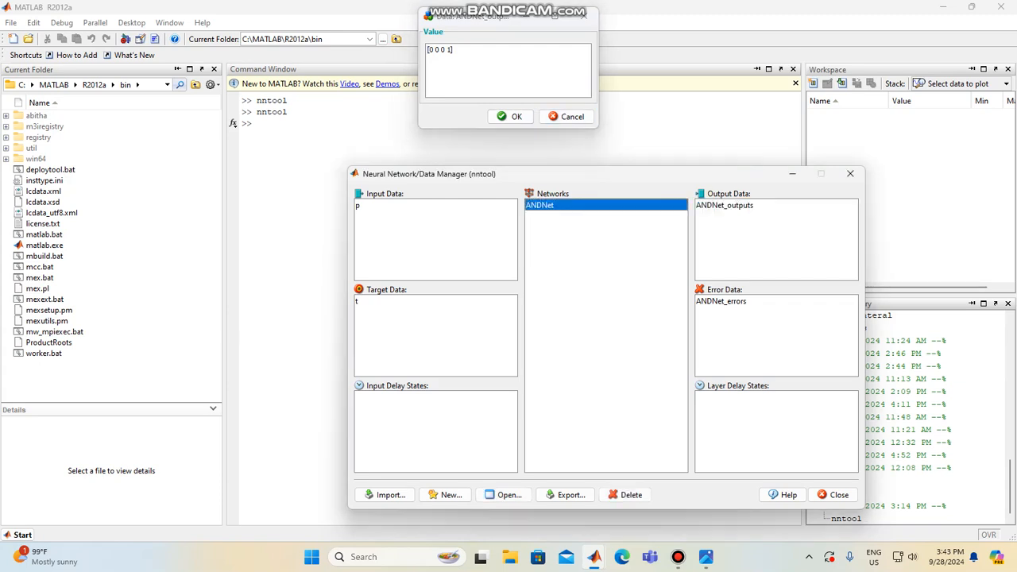
pyautogui.moveTo(543, 11); pyautogui.dragTo(217, 59)
pyautogui.click(512, 29)
pyautogui.moveTo(512, 29); pyautogui.dragTo(846, 83)
pyautogui.moveTo(256, 67); pyautogui.dragTo(579, 60)
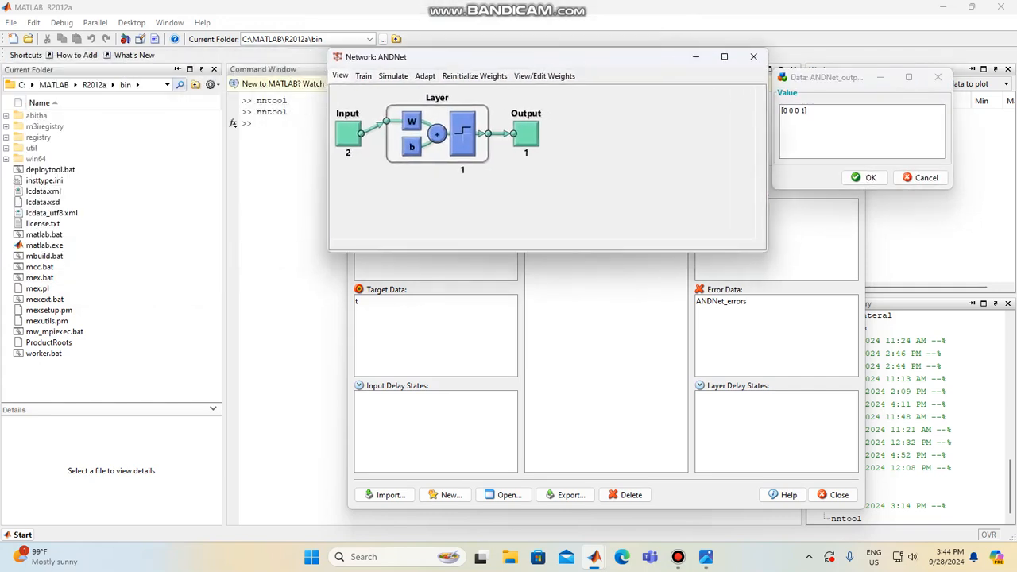